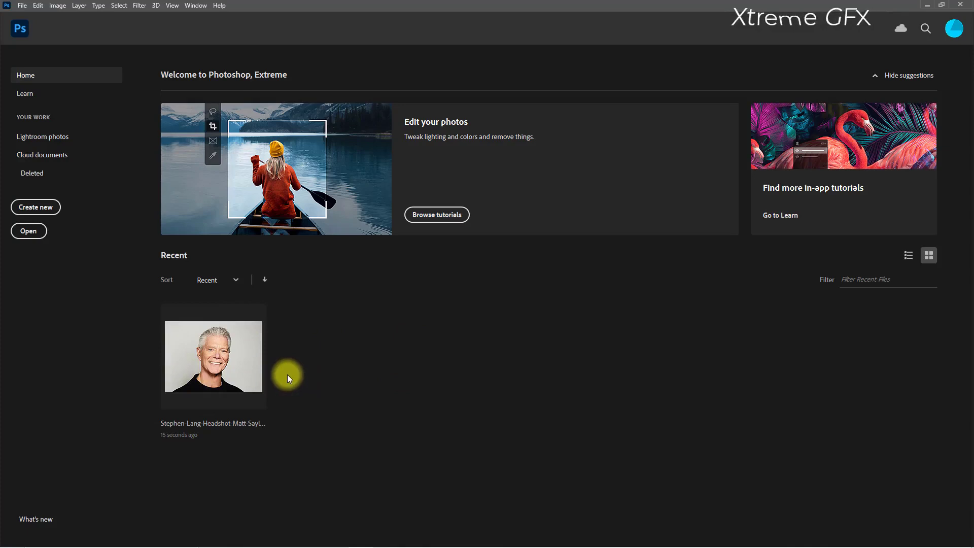
- Open the recent headshot portrait JPG from the Home screen
click(207, 370)
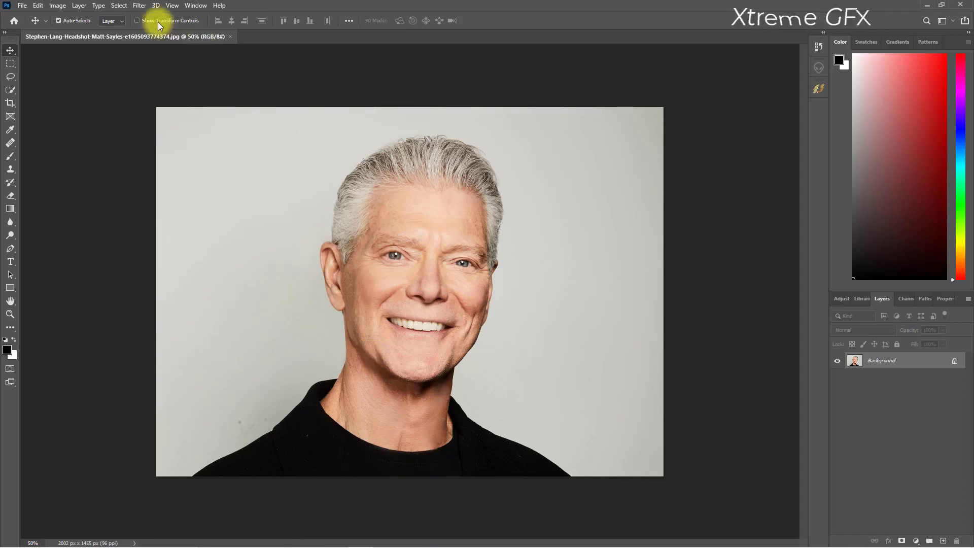
- Launch Neural Filters from the Filter menu for the headshot
click(140, 6)
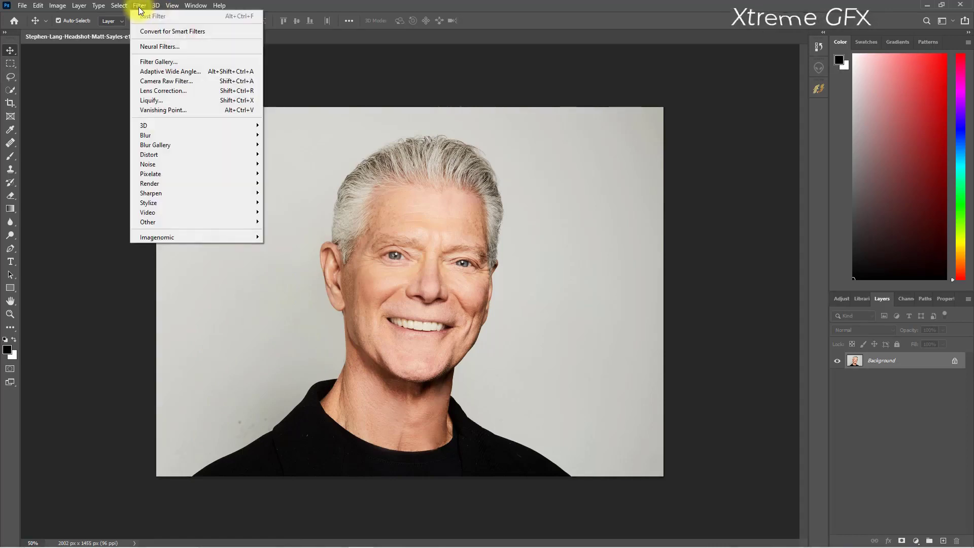
click(155, 48)
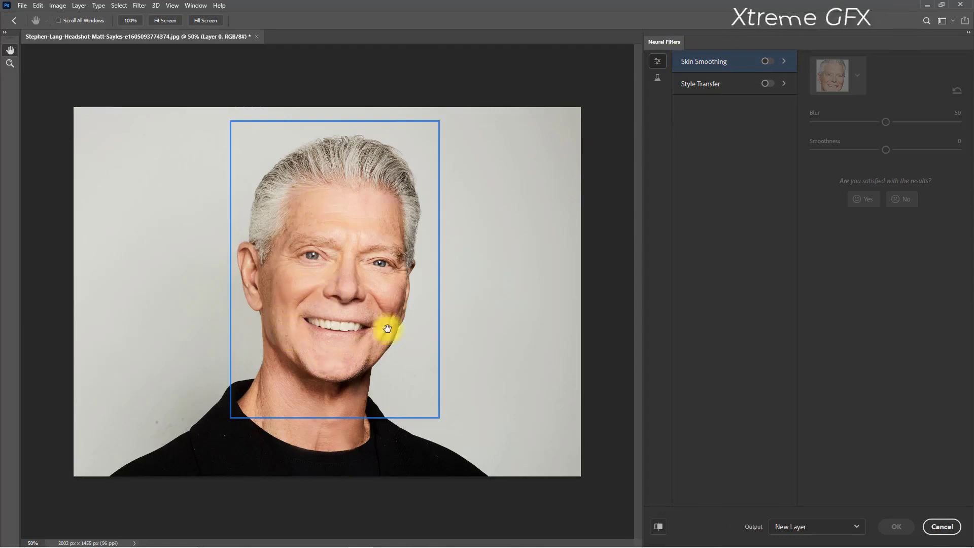
- Enable Skin Smoothing at Blur 69 and Smoothness 16, then show Style Transfer presets
click(767, 61)
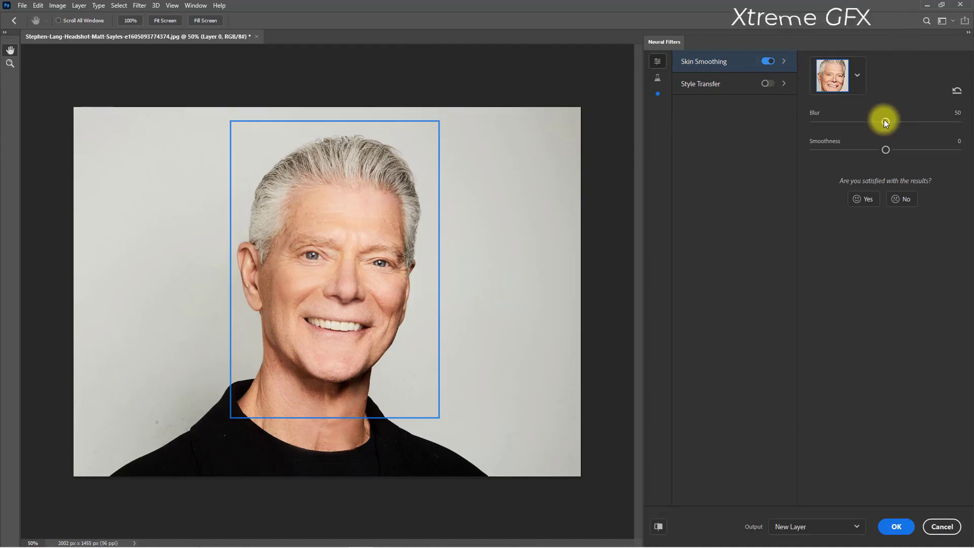
mouse_move(885, 121)
mouse_down()
mouse_move(939, 134)
mouse_move(913, 123)
mouse_up()
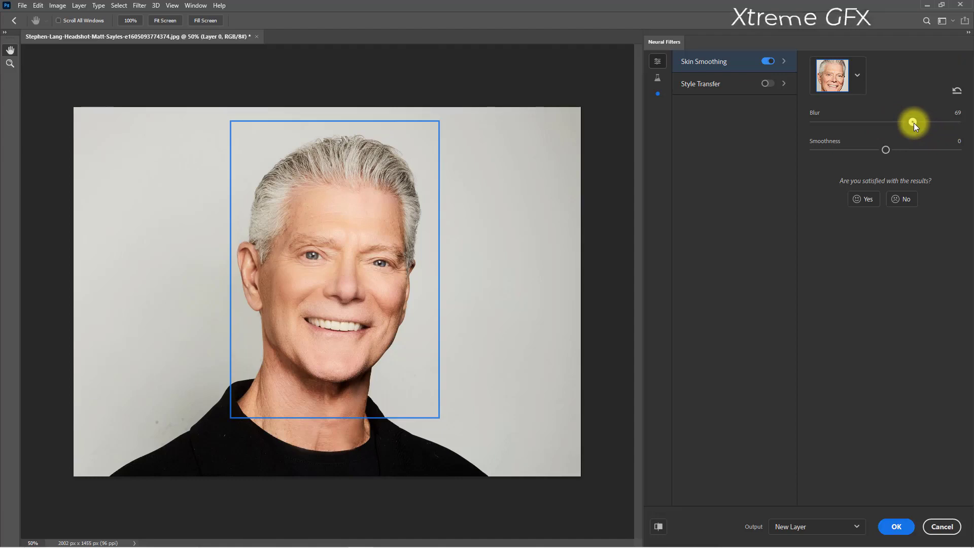
drag(886, 150, 909, 148)
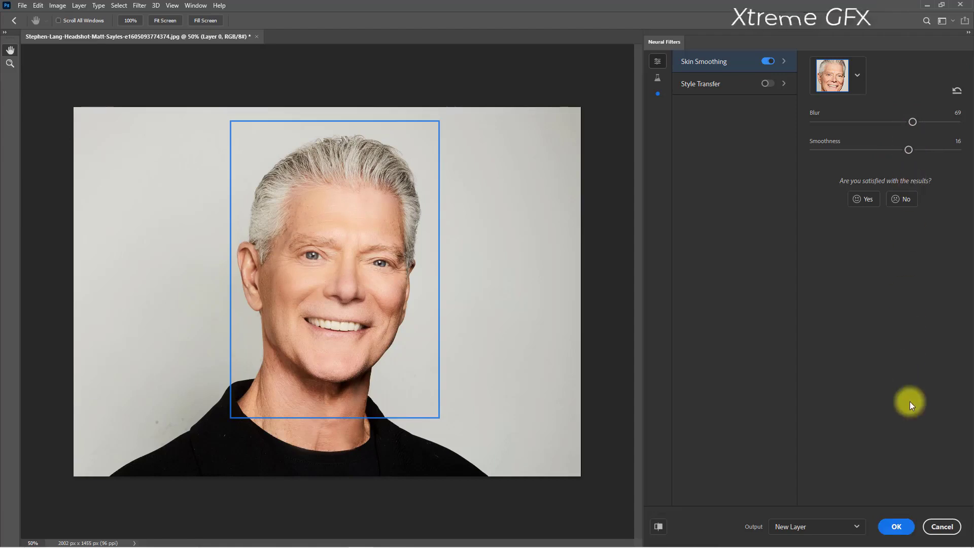
click(731, 84)
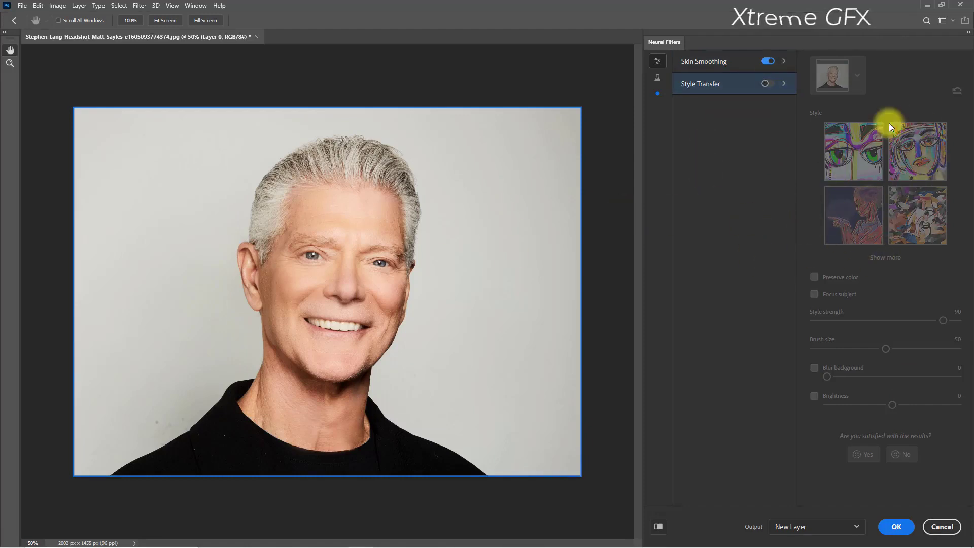
click(767, 84)
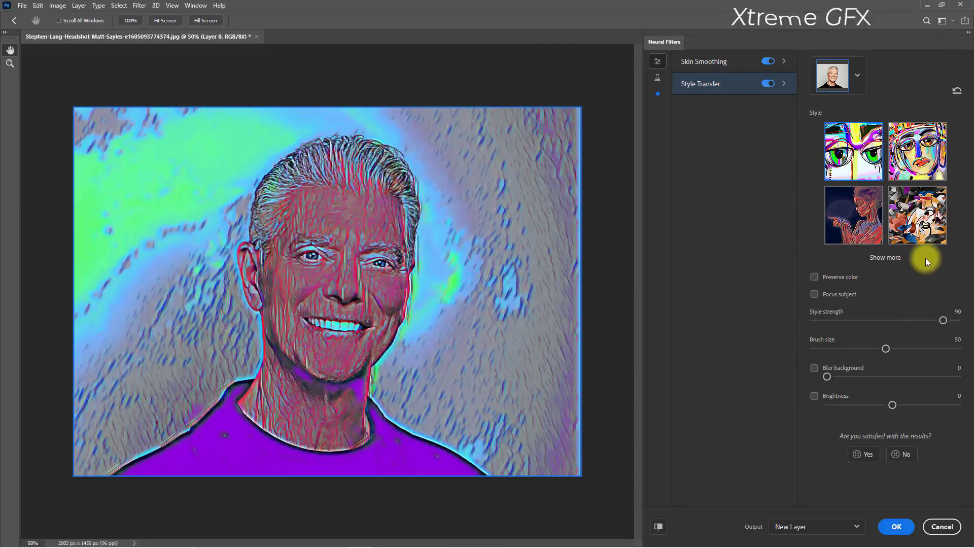
click(909, 217)
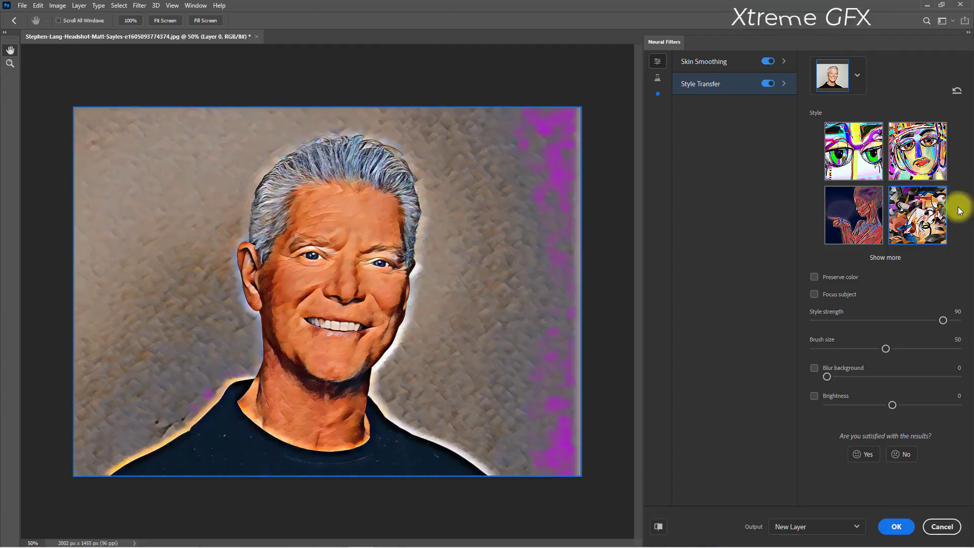
click(912, 155)
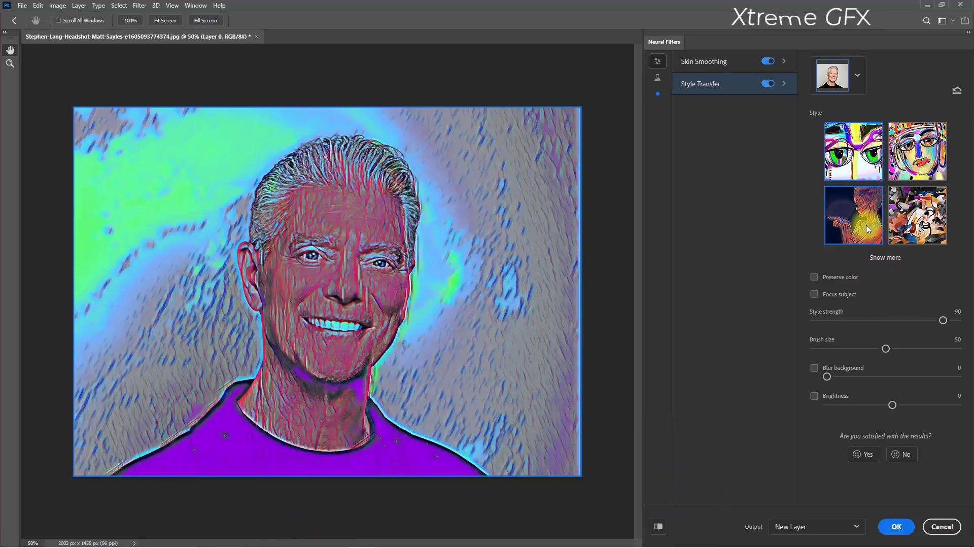
click(866, 224)
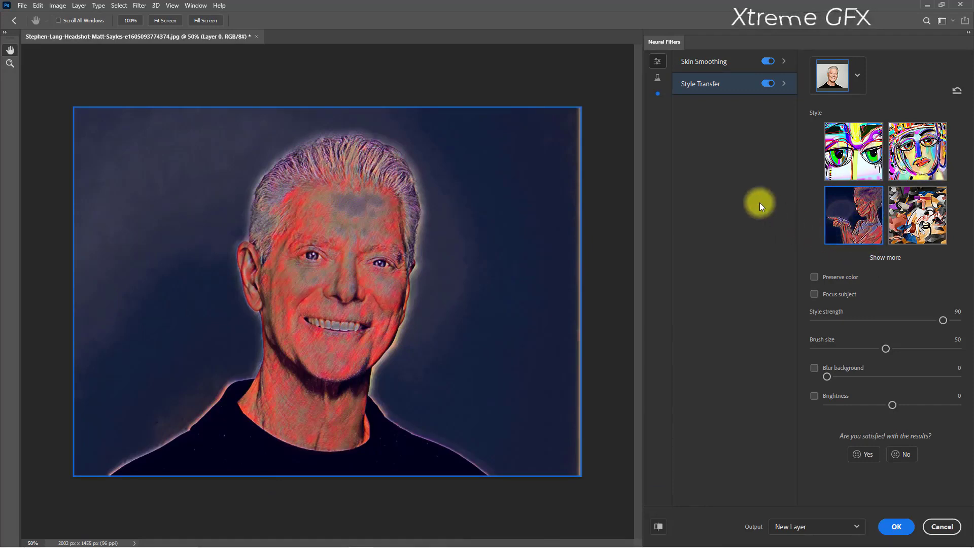
click(767, 84)
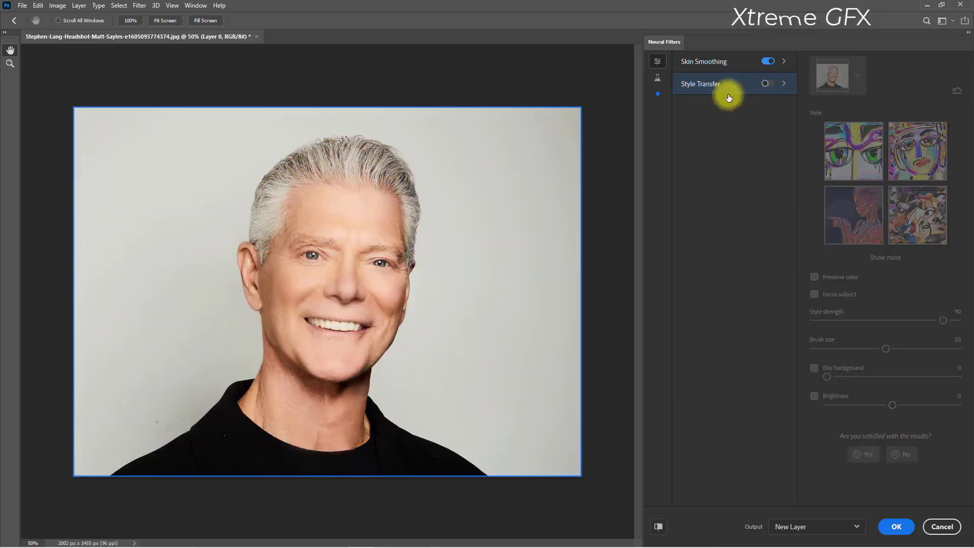
- Show the Beta neural filters and turn on Smart Portrait
click(658, 77)
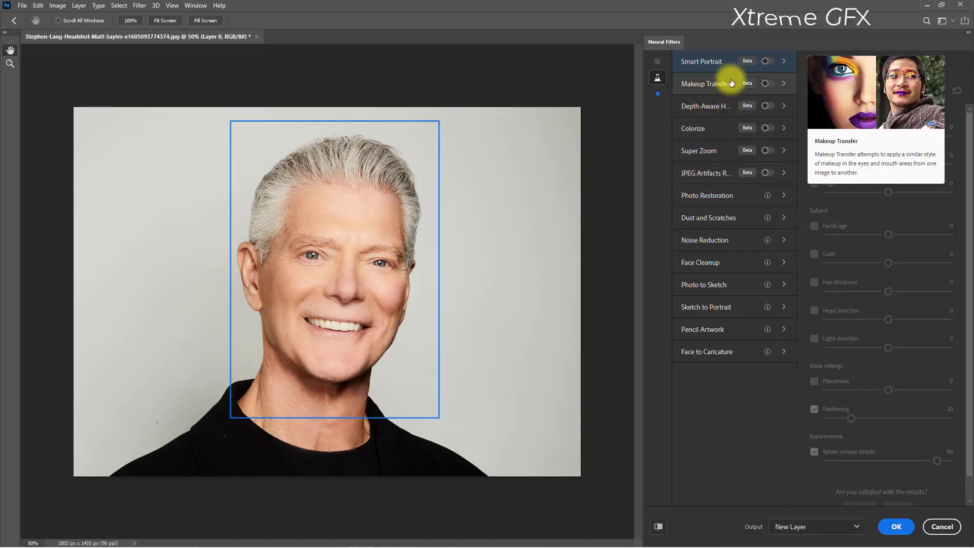
mouse_move(701, 61)
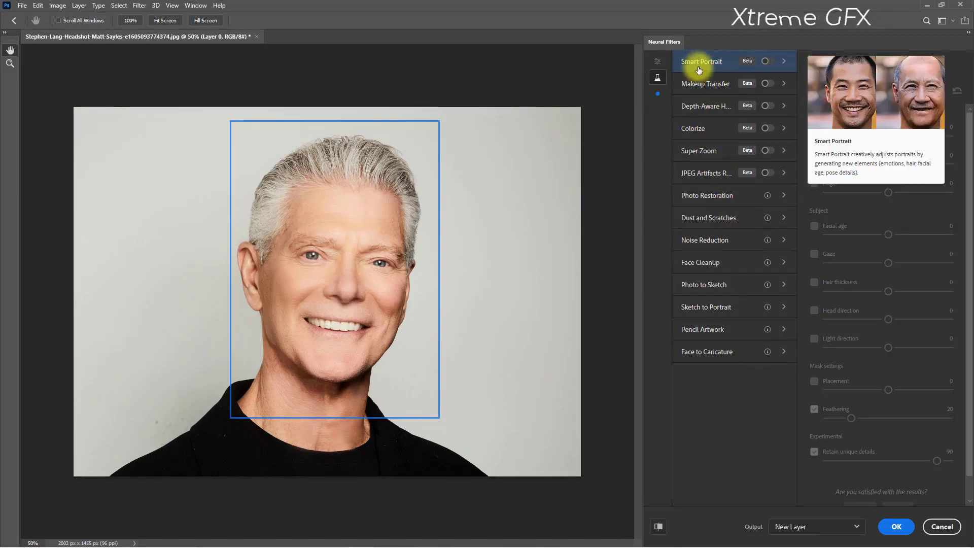
click(769, 61)
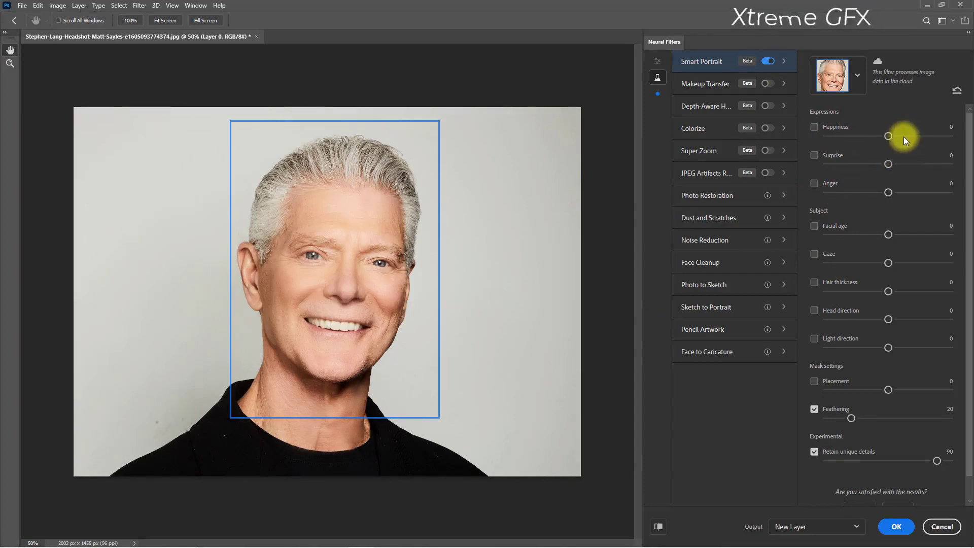
drag(887, 136, 900, 137)
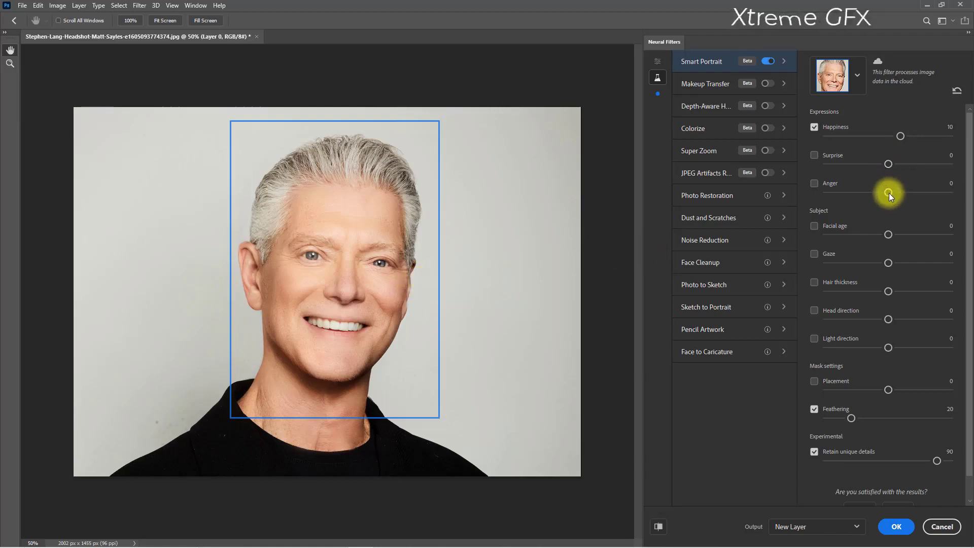
click(886, 136)
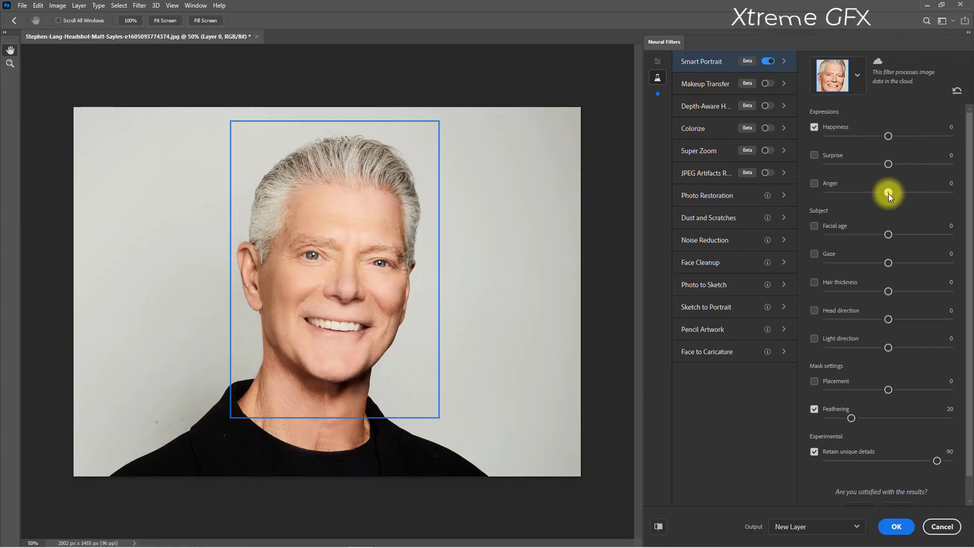
drag(888, 192, 945, 193)
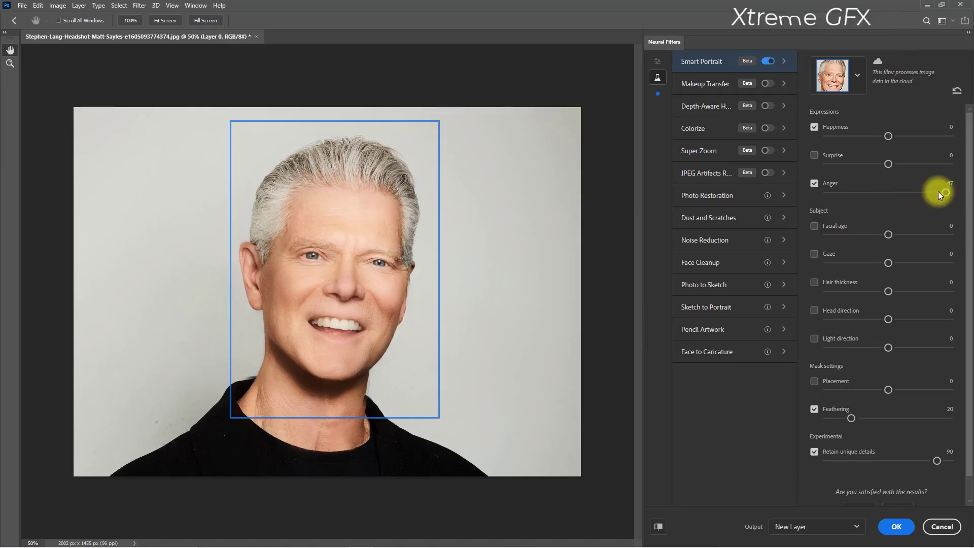
drag(945, 193, 889, 193)
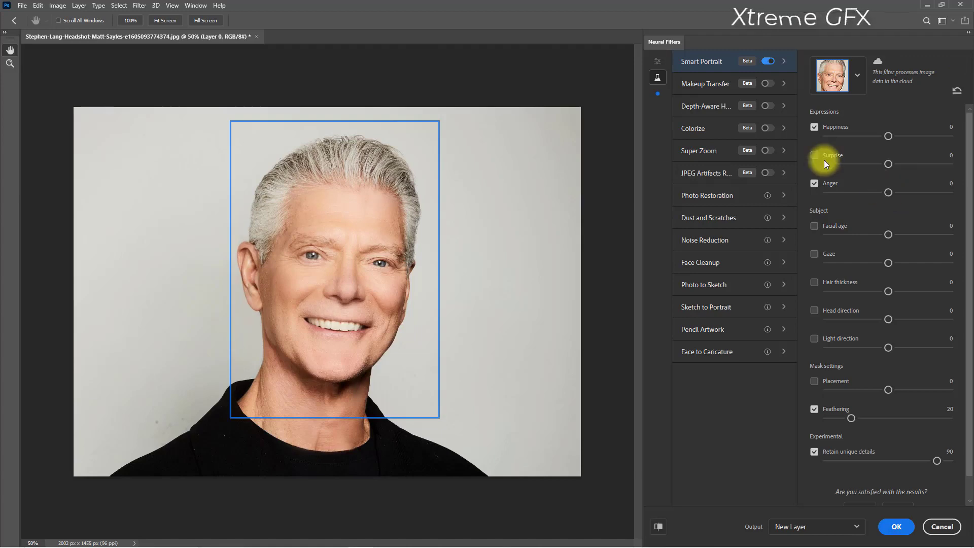
drag(887, 164, 947, 164)
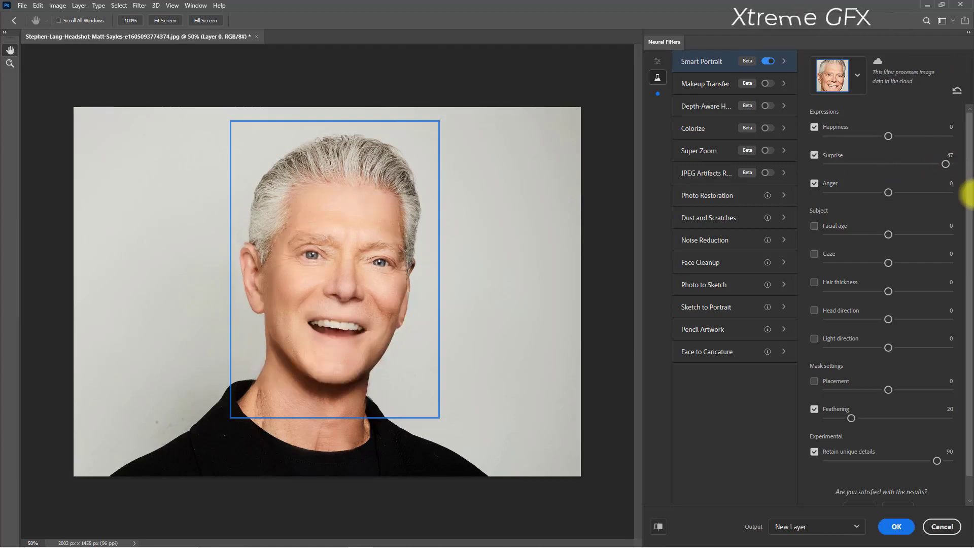
drag(945, 164, 887, 166)
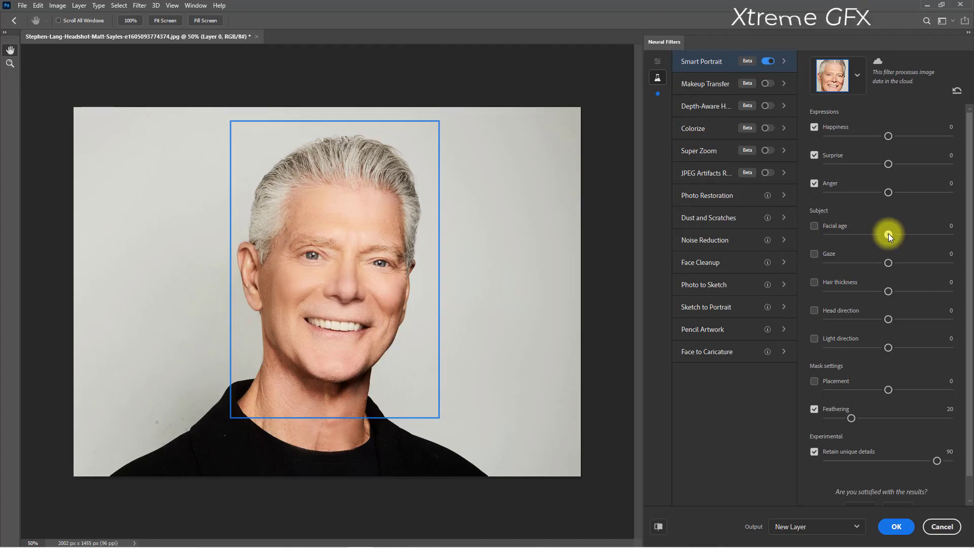
- Set Facial age to -50, then enable and test Gaze before returning it to 0
drag(888, 235, 818, 236)
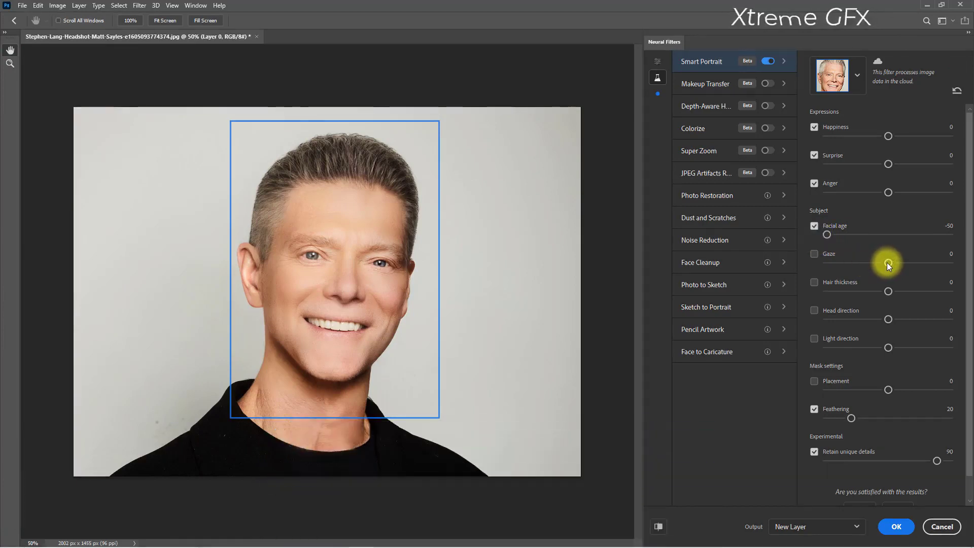
click(886, 263)
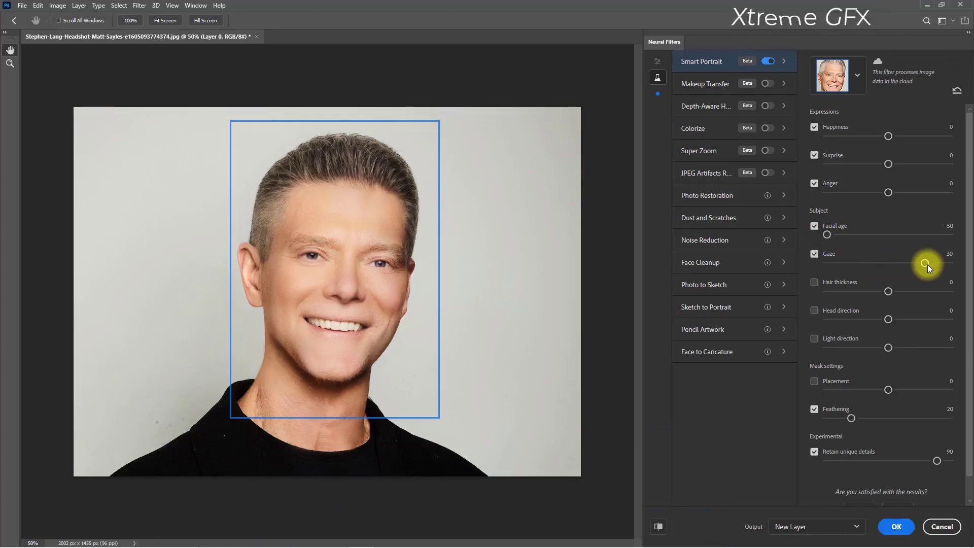
drag(926, 262, 970, 268)
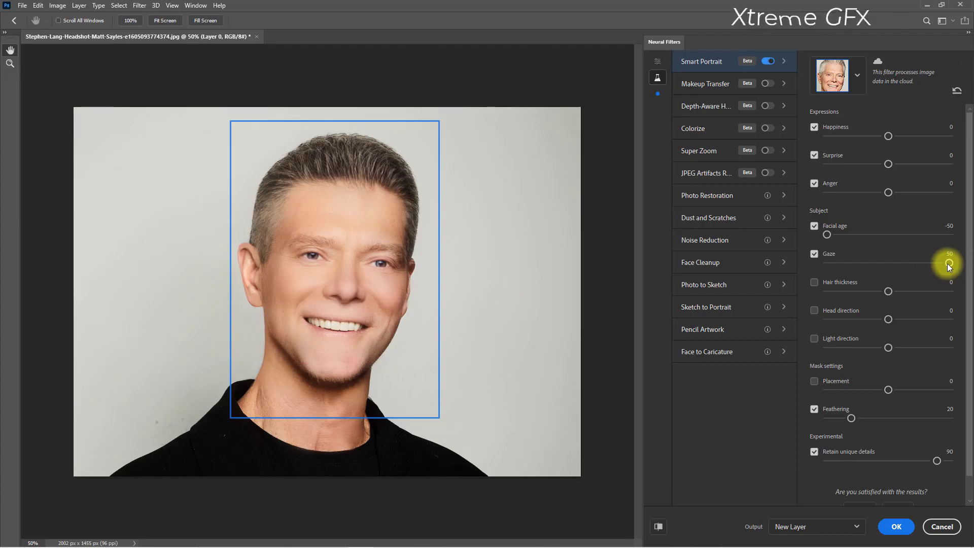
drag(947, 266, 891, 261)
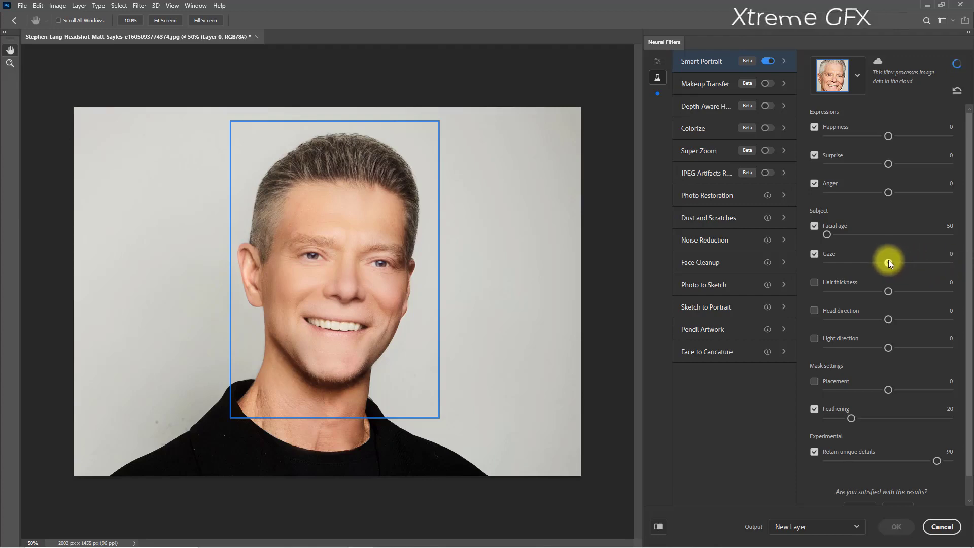
drag(890, 261, 809, 269)
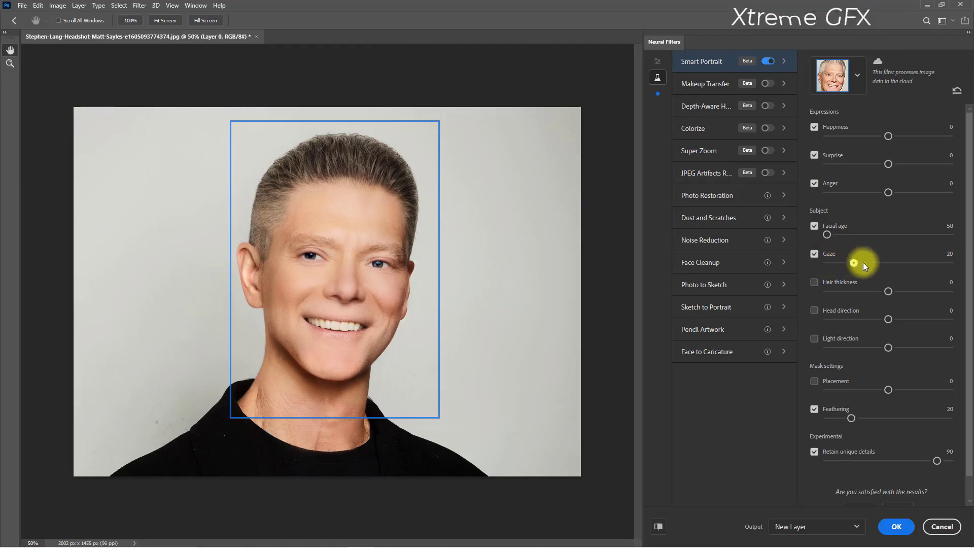
drag(863, 263, 888, 269)
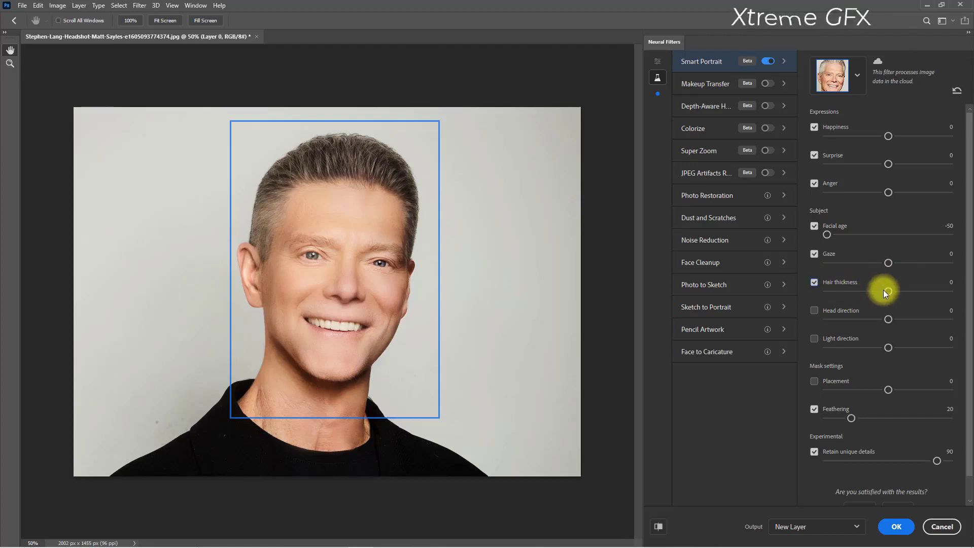
- Set Hair thickness to 50, then enable and test Head direction before returning it to 0
drag(887, 291, 953, 291)
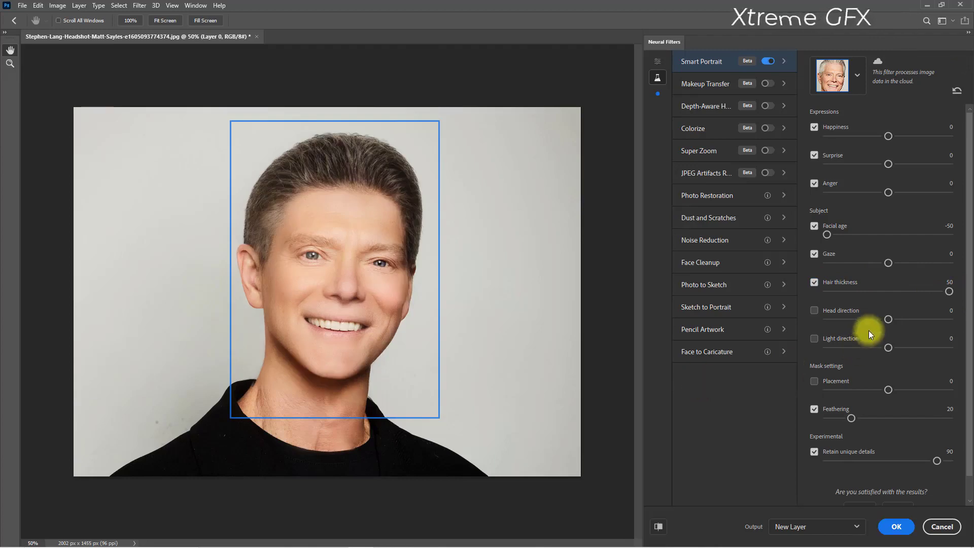
click(814, 310)
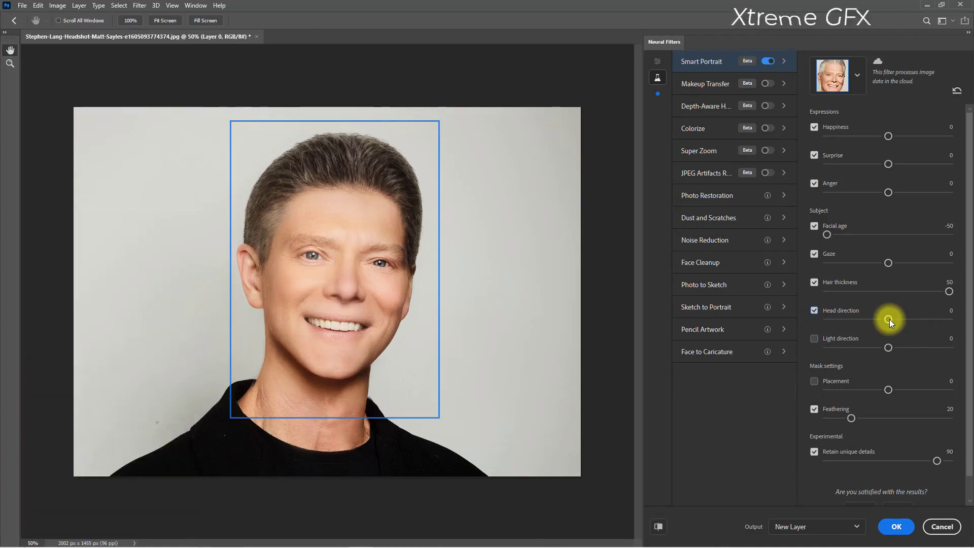
drag(889, 320, 954, 325)
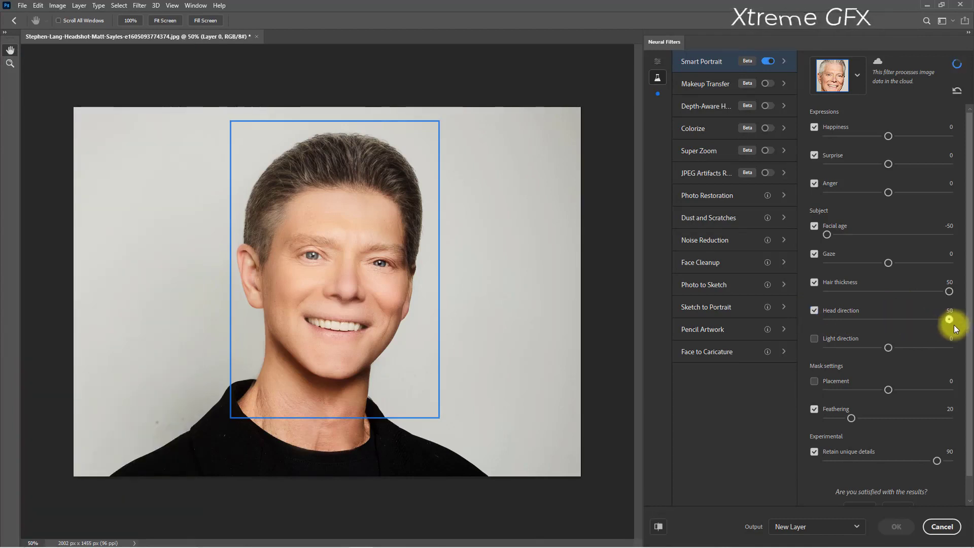
drag(949, 320, 806, 319)
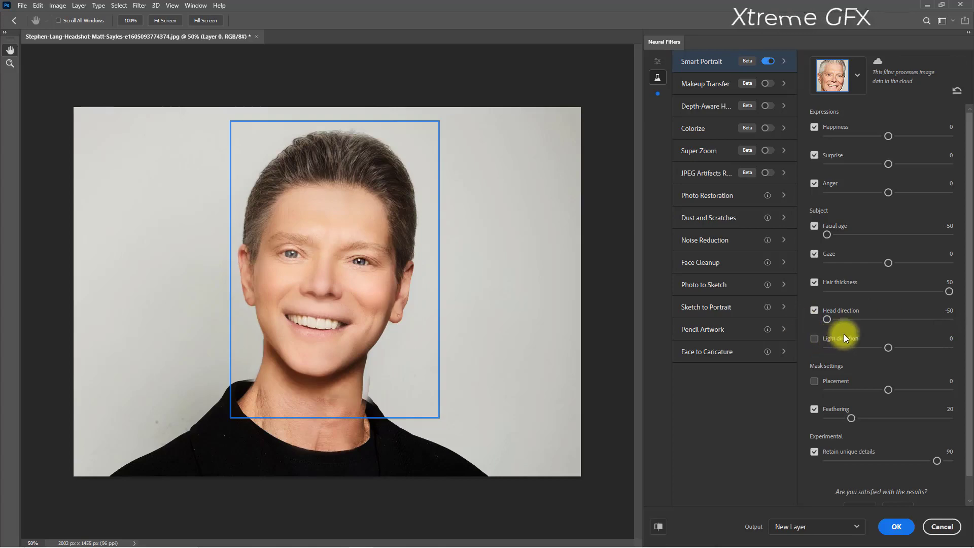
click(890, 319)
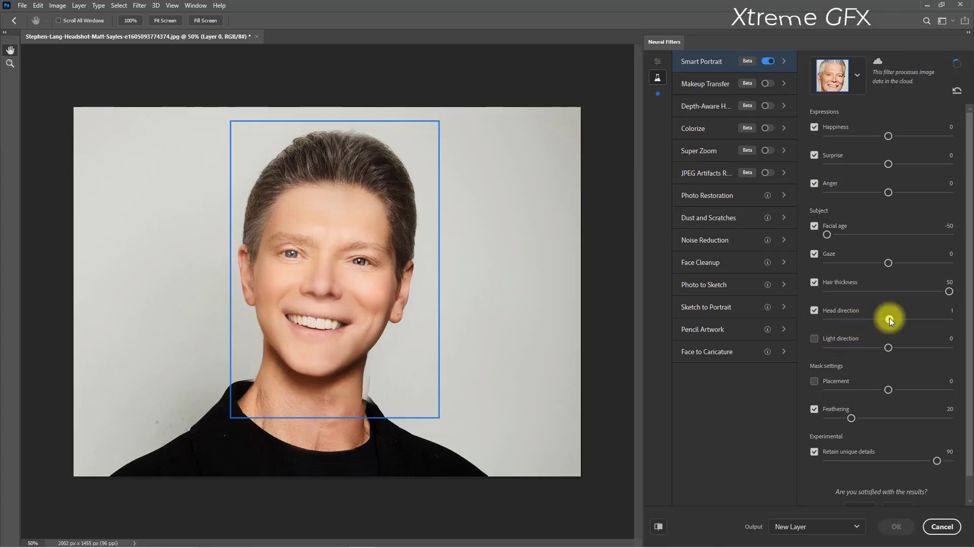
drag(890, 318, 887, 319)
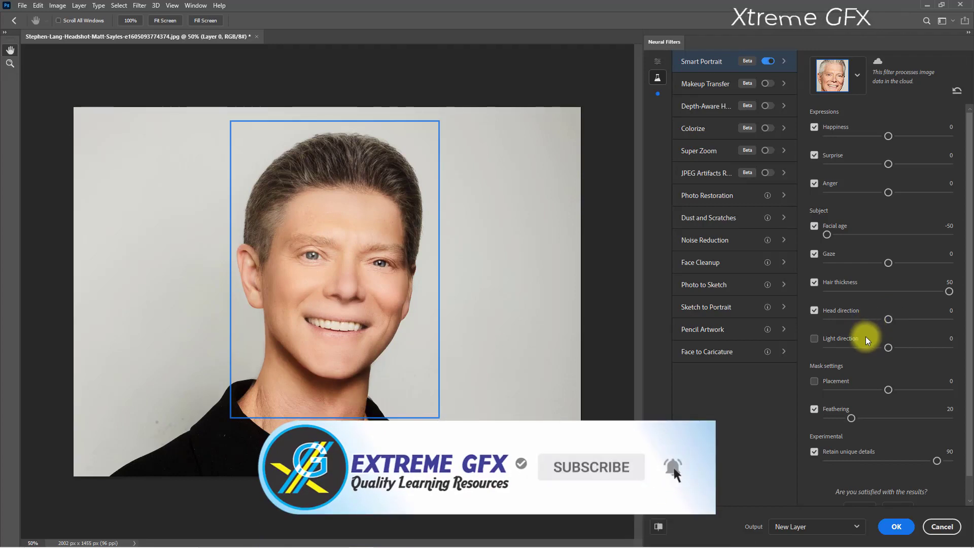
click(814, 337)
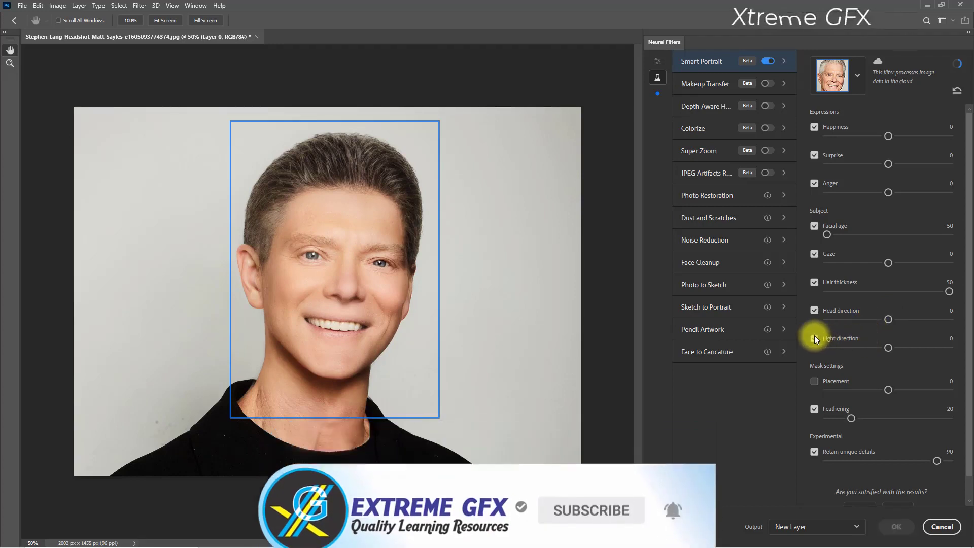
drag(888, 347, 966, 350)
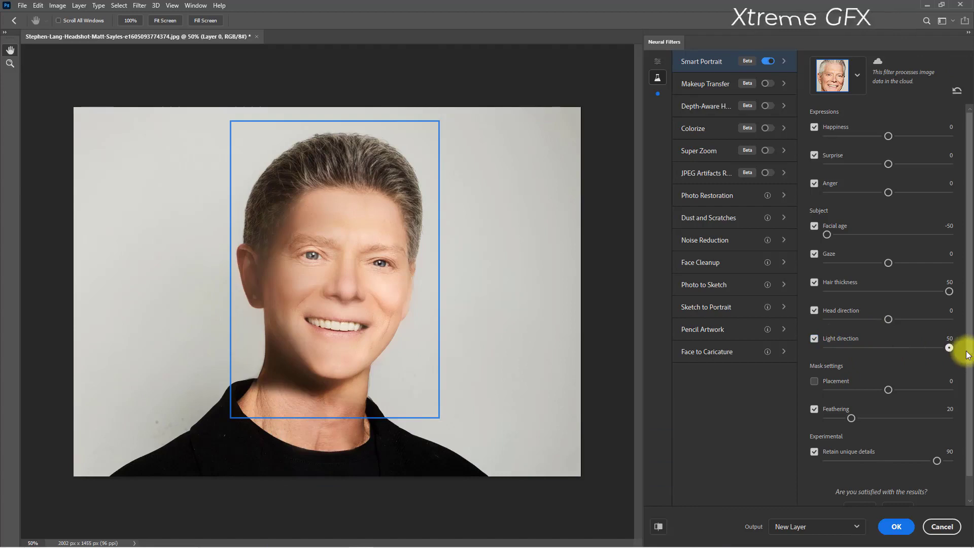
drag(949, 348, 811, 347)
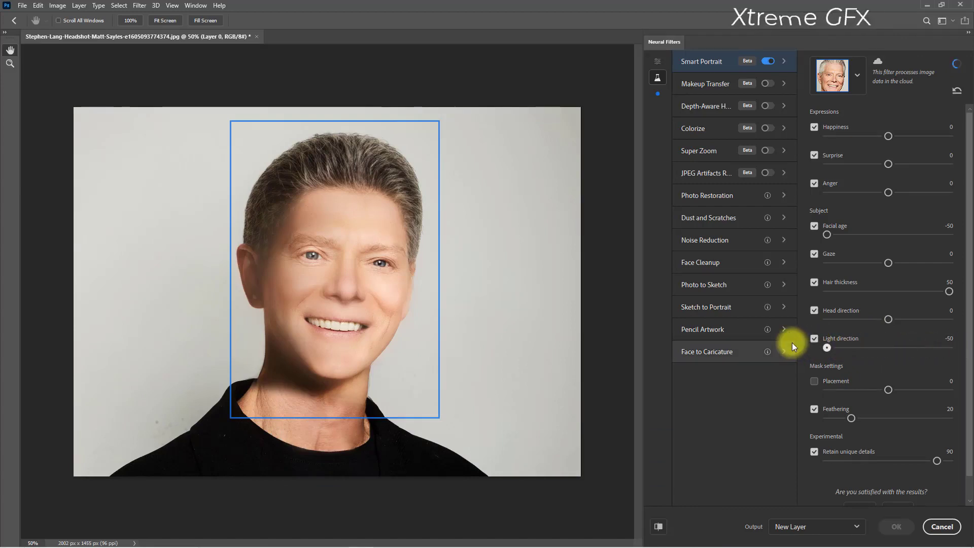
drag(827, 348, 887, 350)
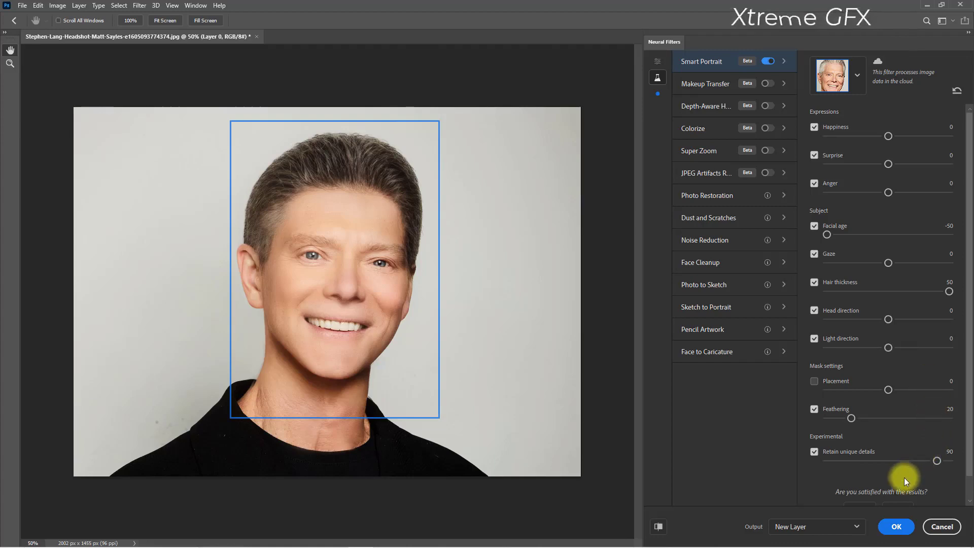
- Output the Smart Portrait result as new Layer 0, toggling its visibility to compare
click(895, 528)
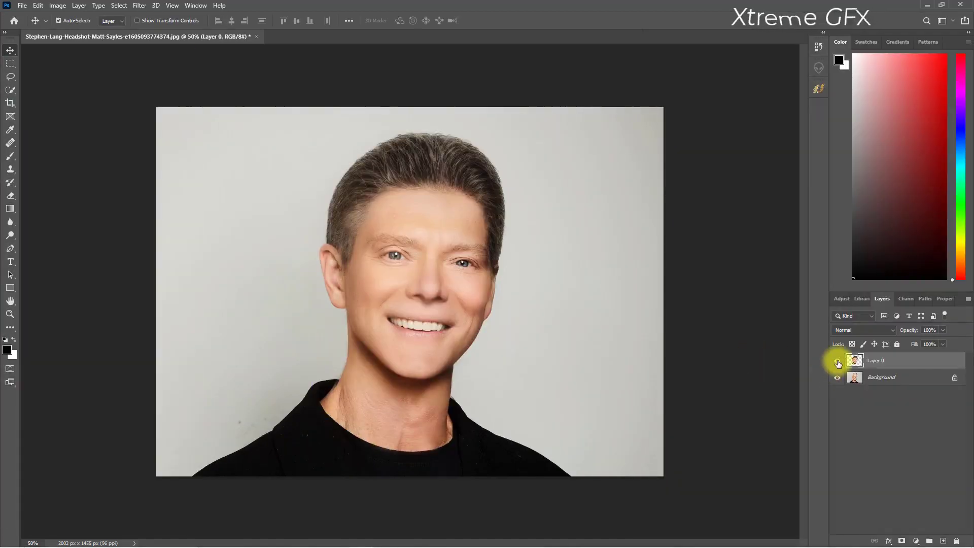
click(837, 361)
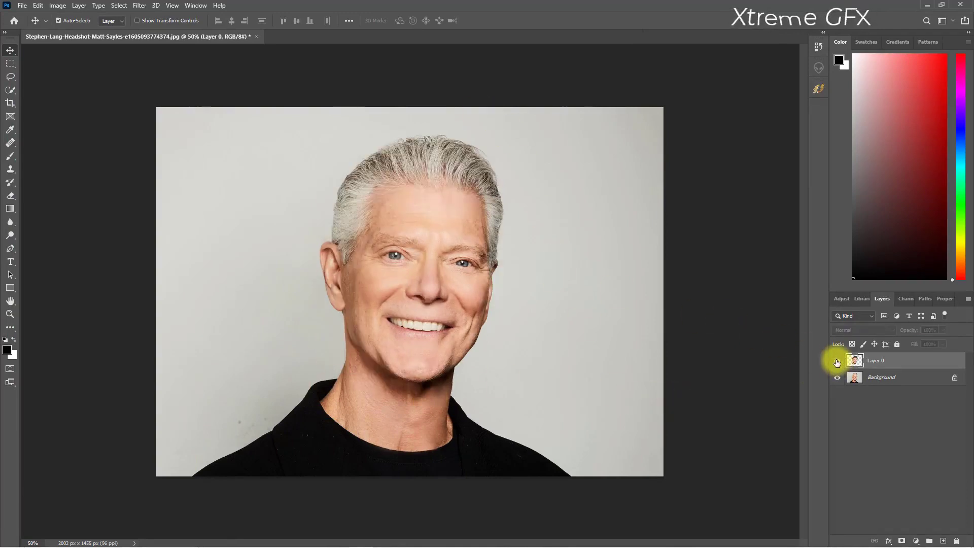
click(838, 361)
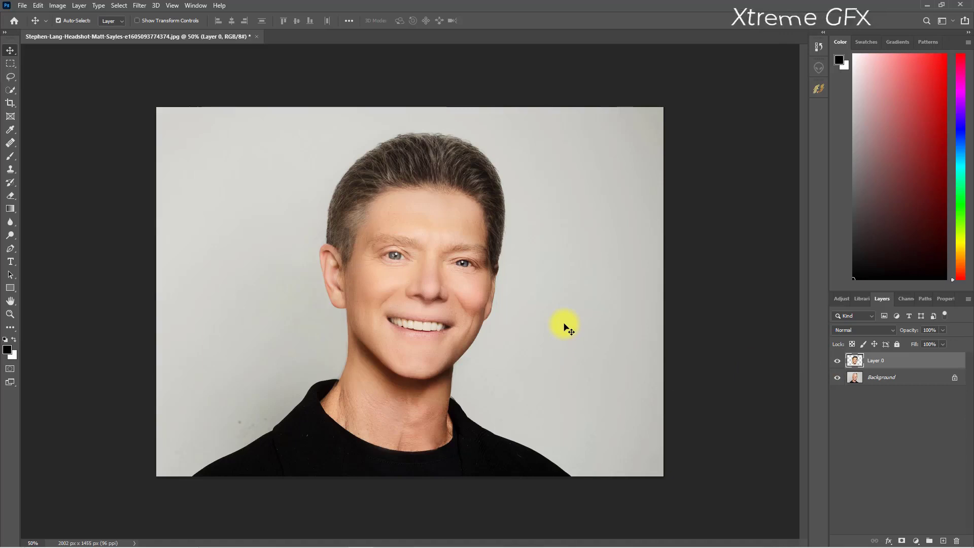